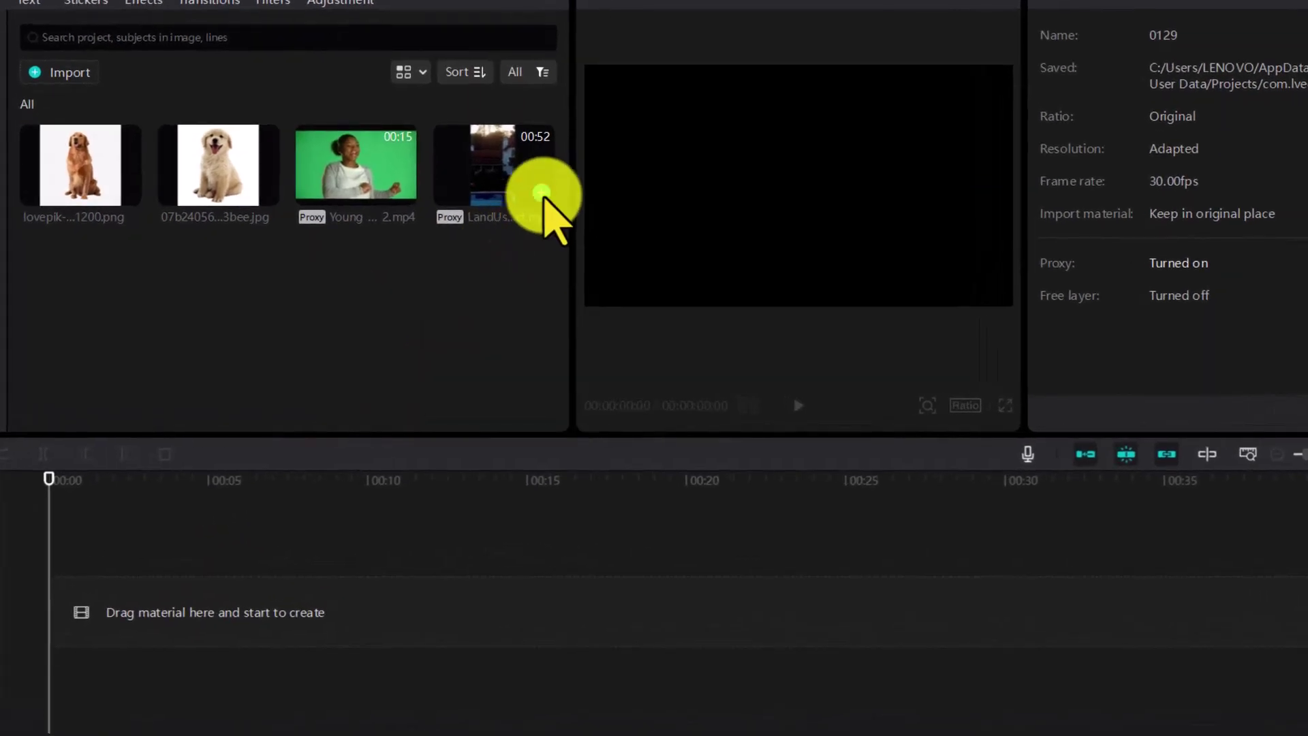
Add LandUseAct.mp4 to the timeline, preview it, and return the playhead to the start
{"action": "left_click", "coordinate": [543, 195]}
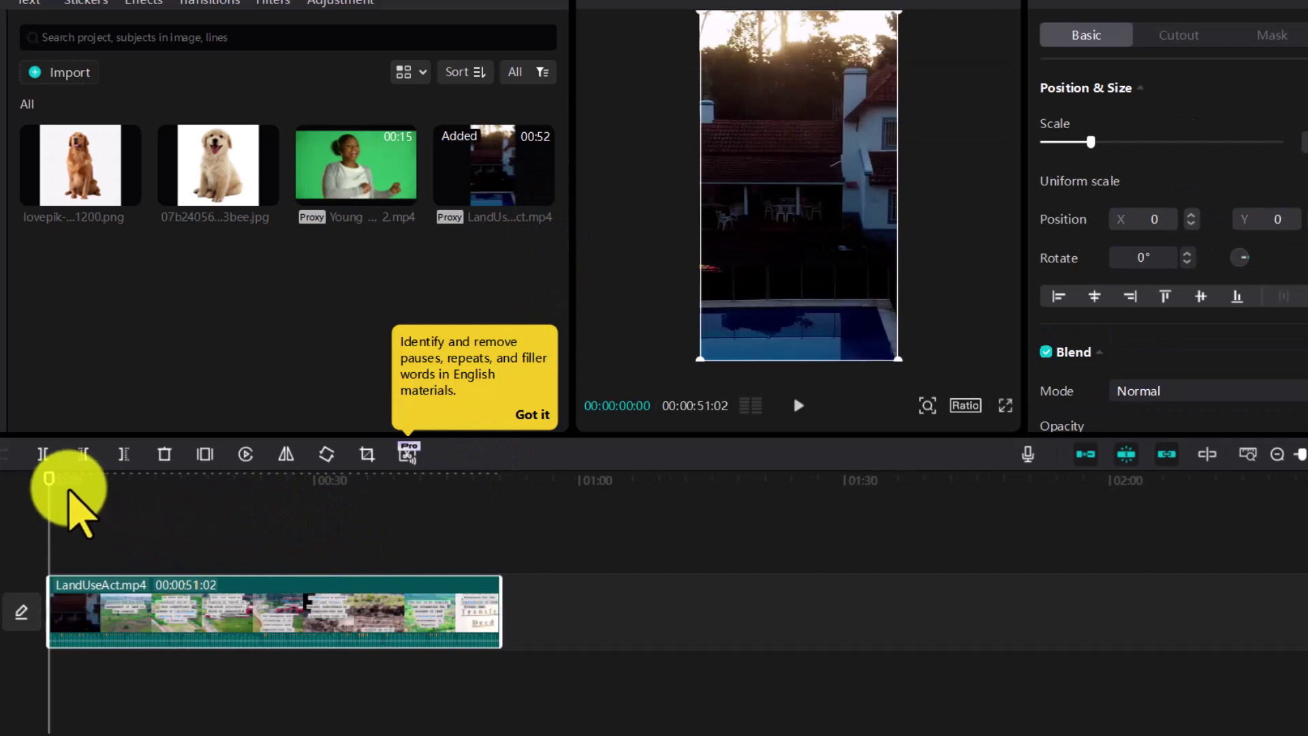
{"action": "left_click_drag", "start_coordinate": [49, 481], "coordinate": [170, 501]}
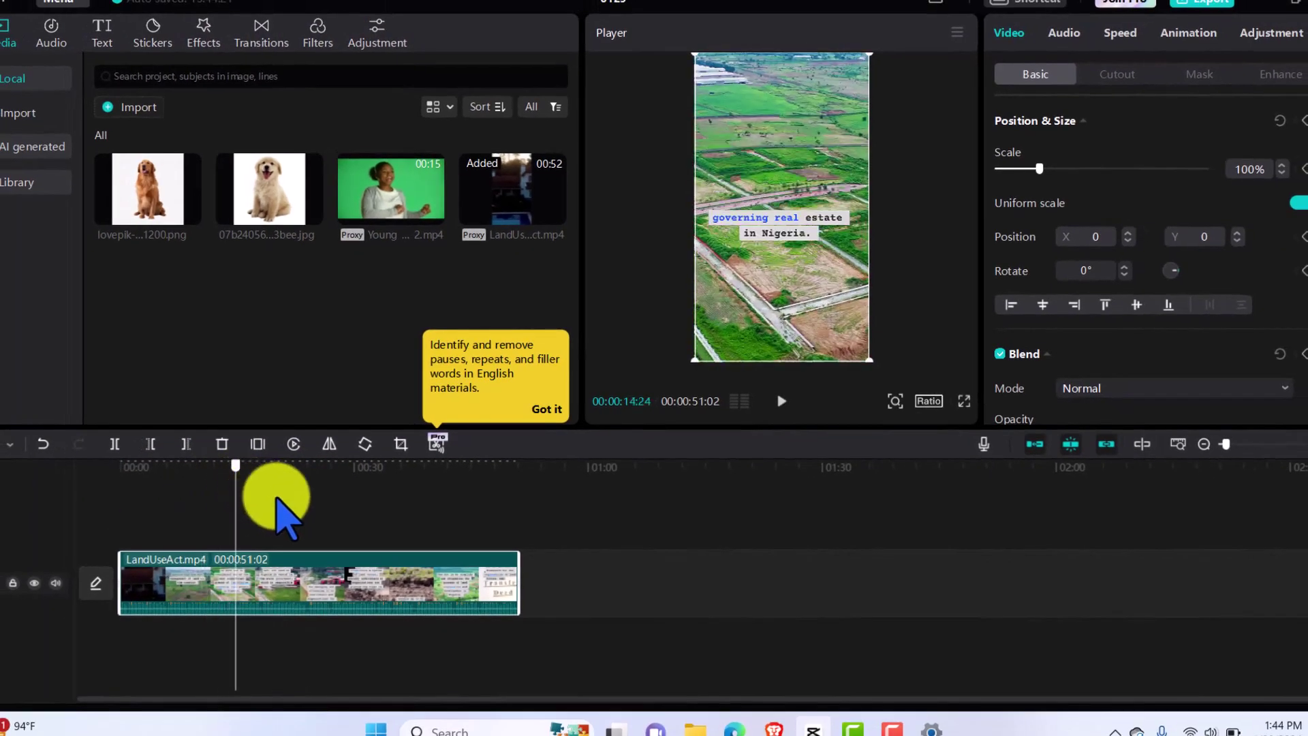
{"action": "left_click_drag", "start_coordinate": [277, 499], "coordinate": [254, 525]}
{"action": "left_click", "coordinate": [552, 409]}
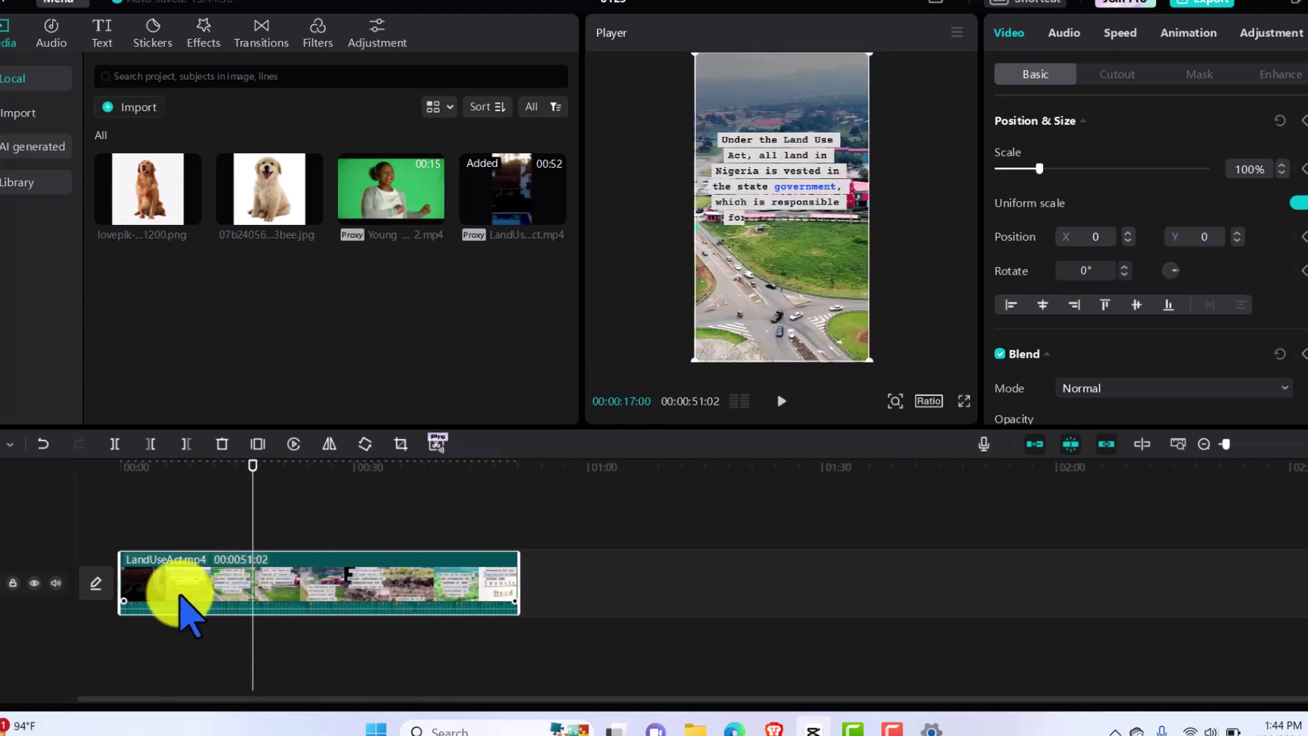
{"action": "left_click_drag", "start_coordinate": [255, 467], "coordinate": [96, 465]}
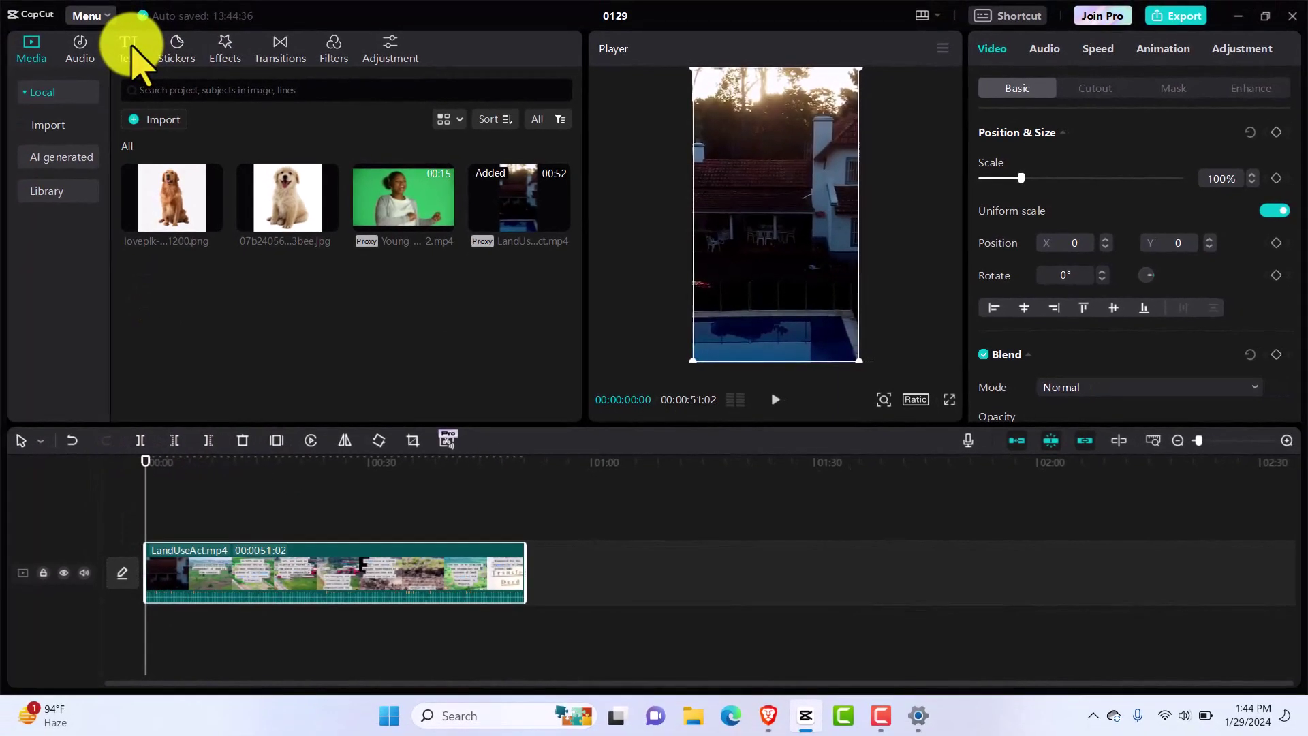
Generate auto captions from the English speech, clearing any current captions
{"action": "left_click", "coordinate": [129, 51]}
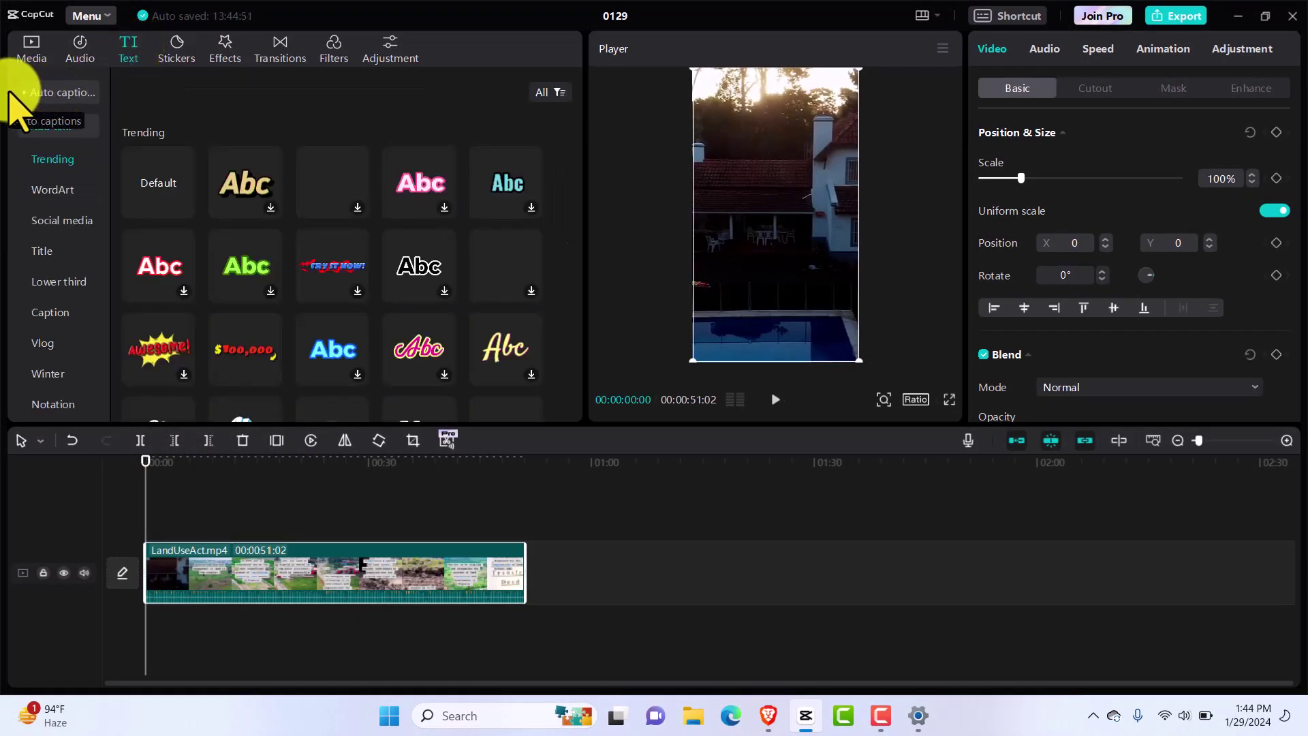
{"action": "left_click", "coordinate": [31, 101]}
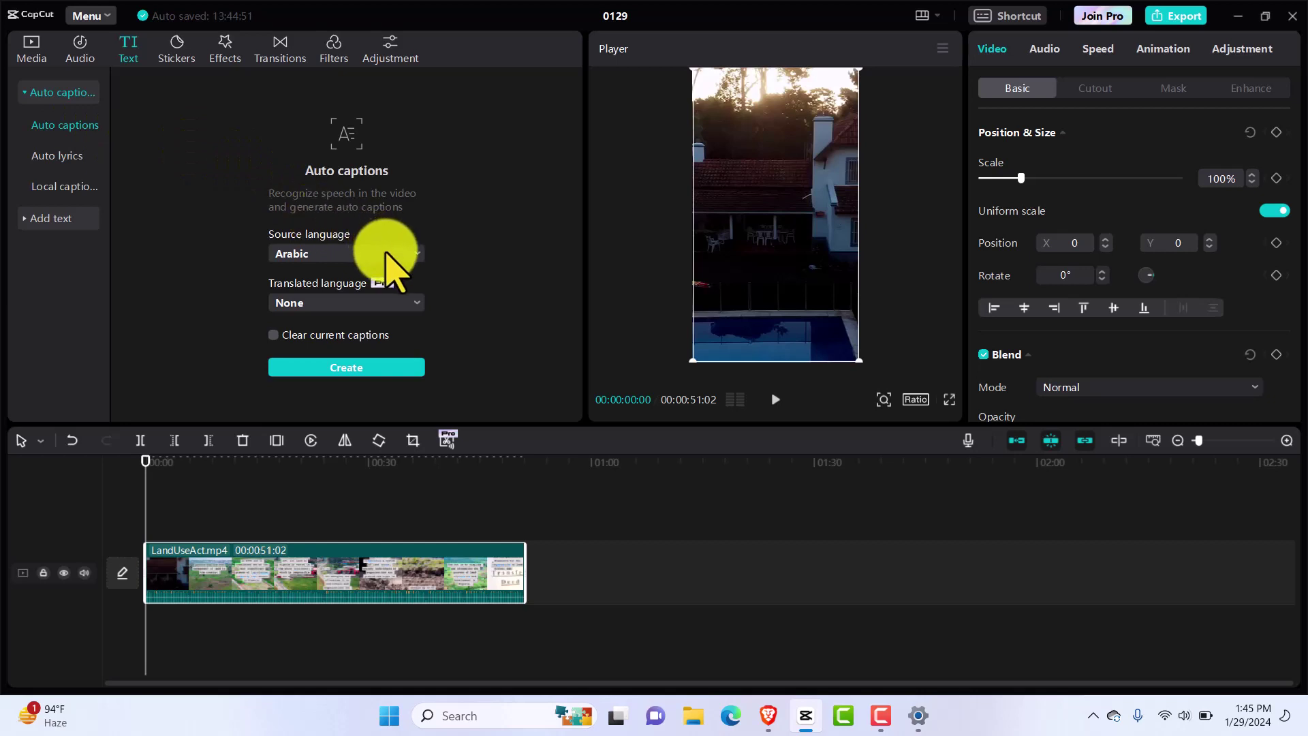
{"action": "left_click", "coordinate": [386, 253]}
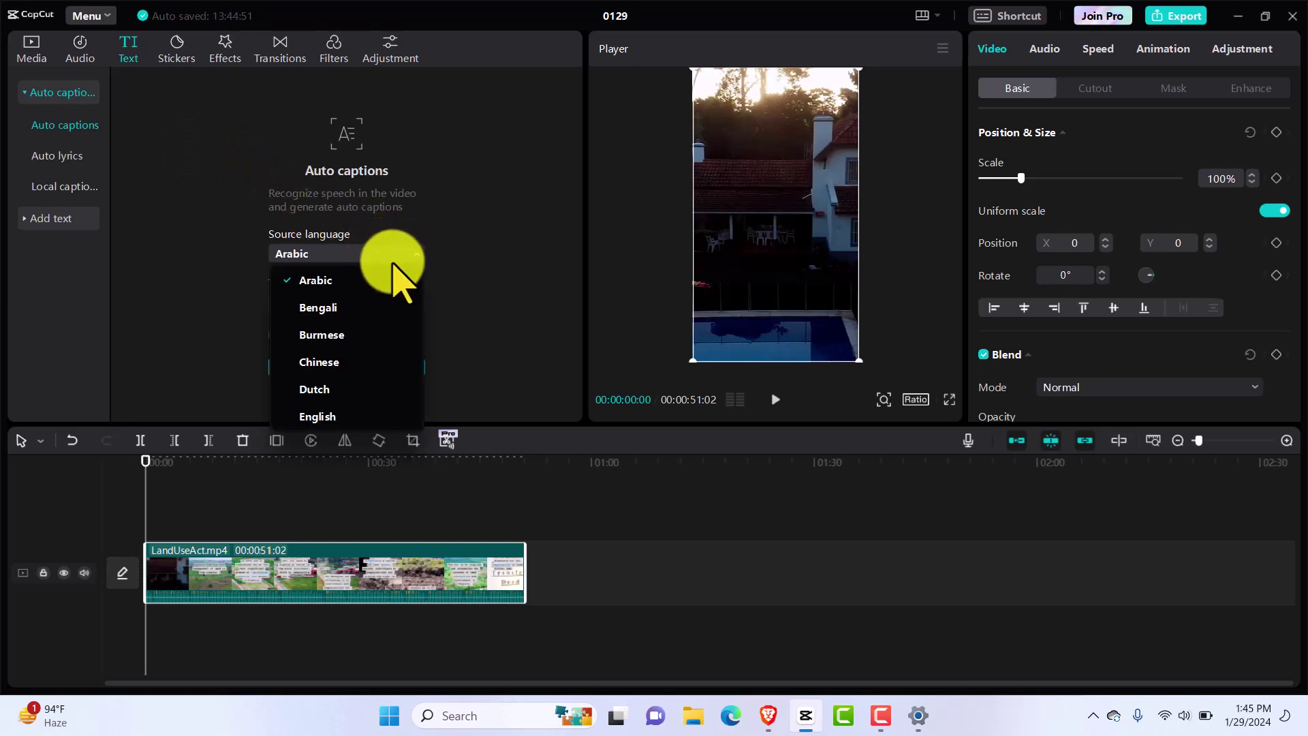
{"action": "left_click", "coordinate": [318, 417]}
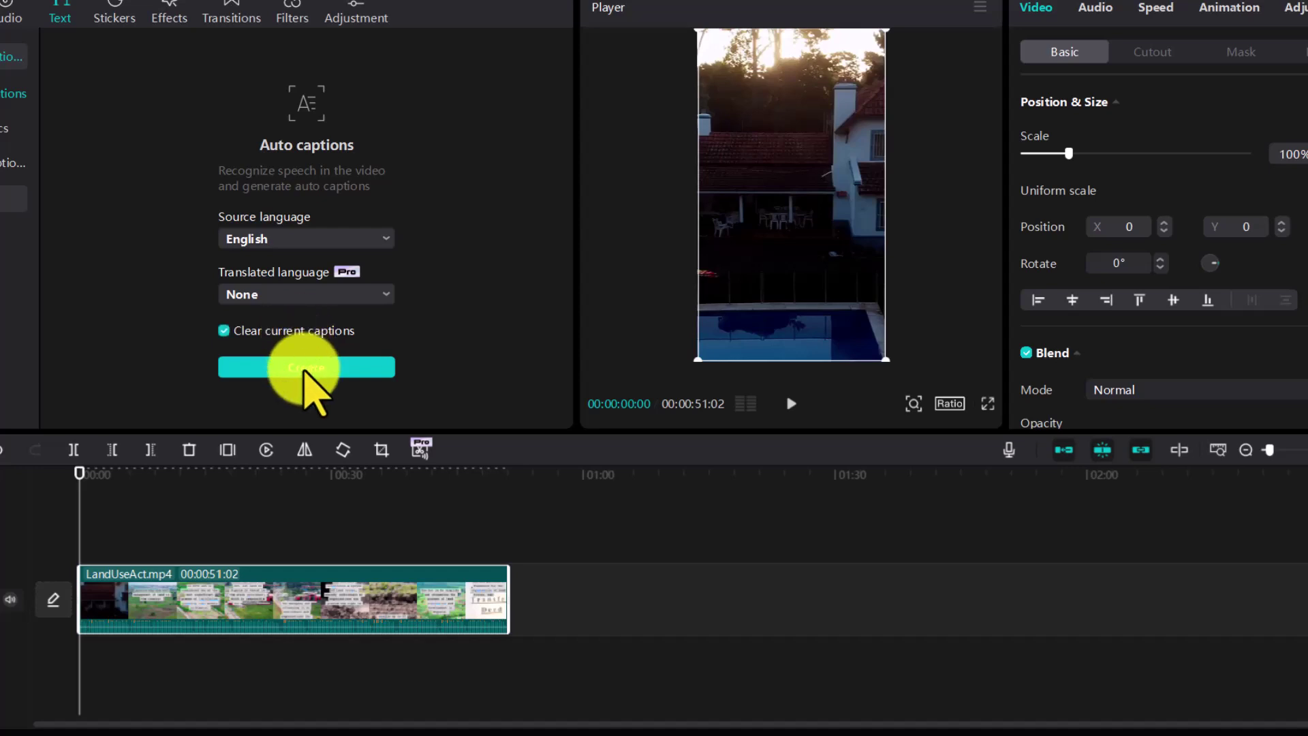
{"action": "left_click", "coordinate": [304, 368]}
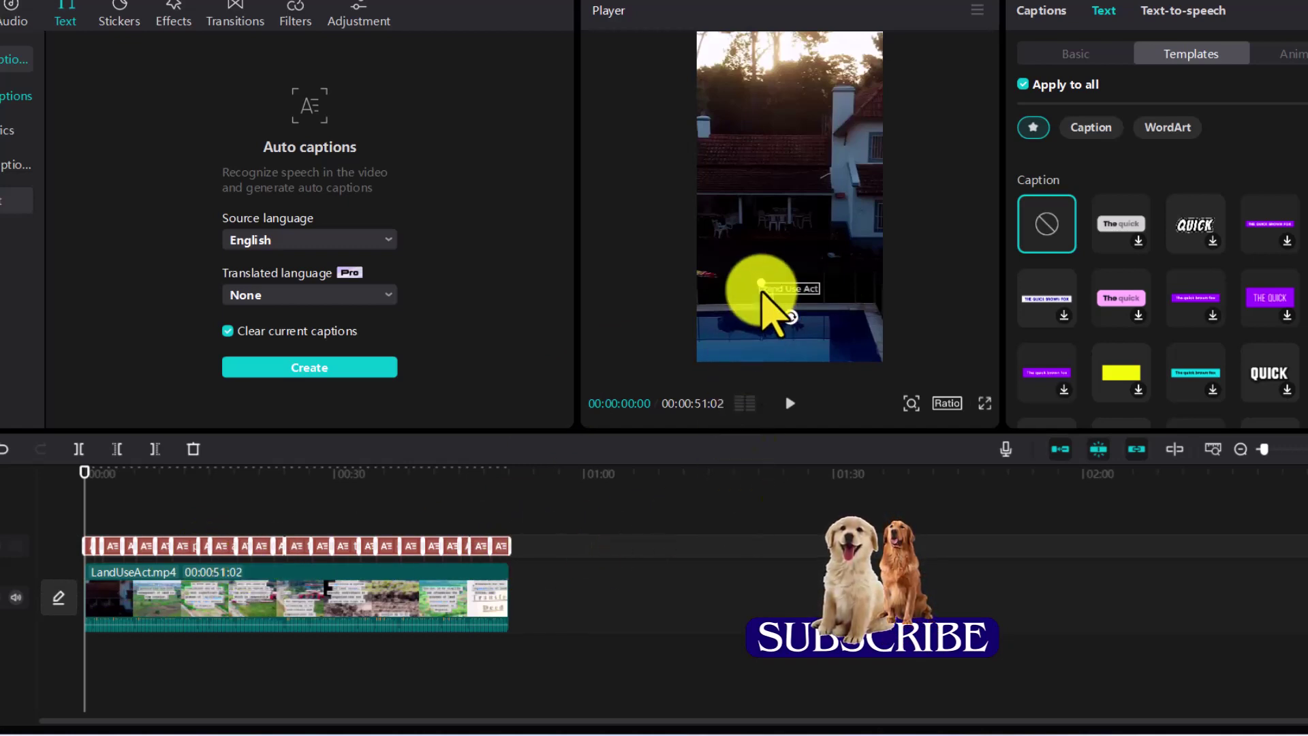
Enlarge the 'Land Use Act' caption, centre it higher, and filter templates to Caption styles
{"action": "left_click_drag", "start_coordinate": [759, 284], "coordinate": [709, 263]}
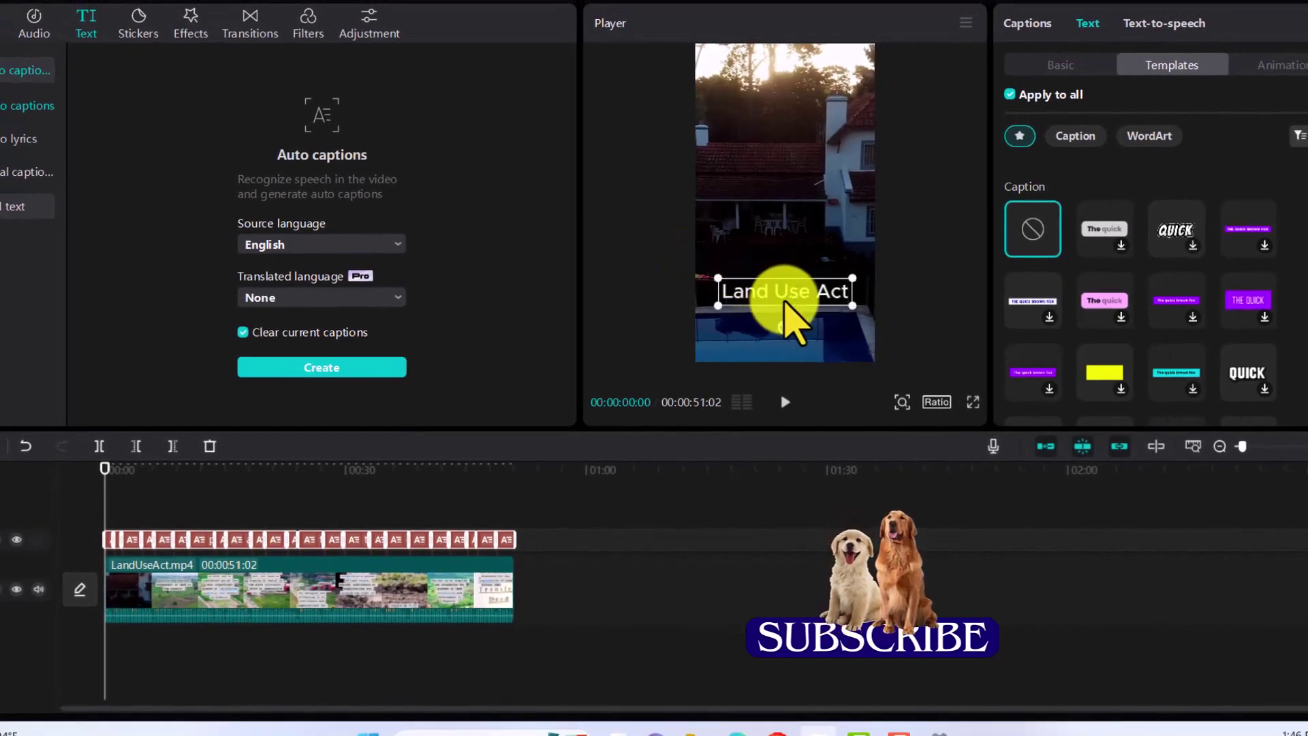
{"action": "left_click_drag", "start_coordinate": [787, 296], "coordinate": [784, 209]}
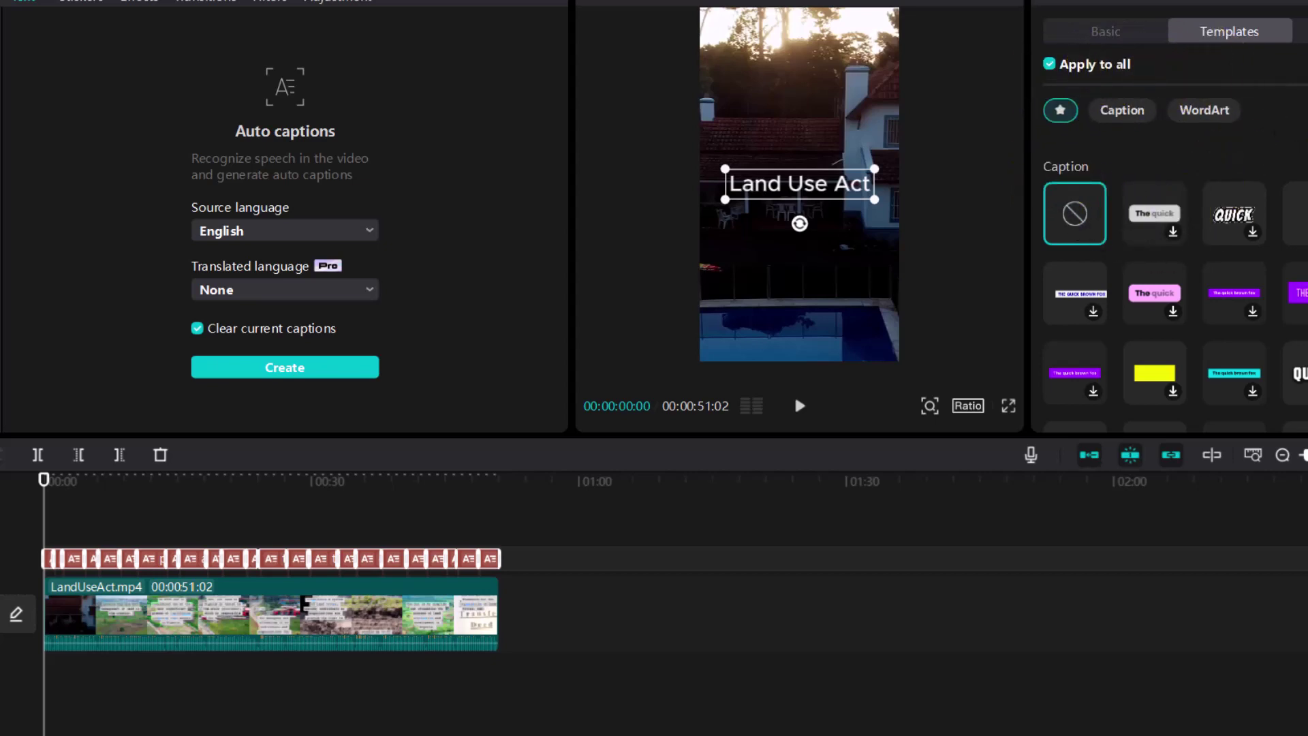
{"action": "left_click", "coordinate": [1131, 110]}
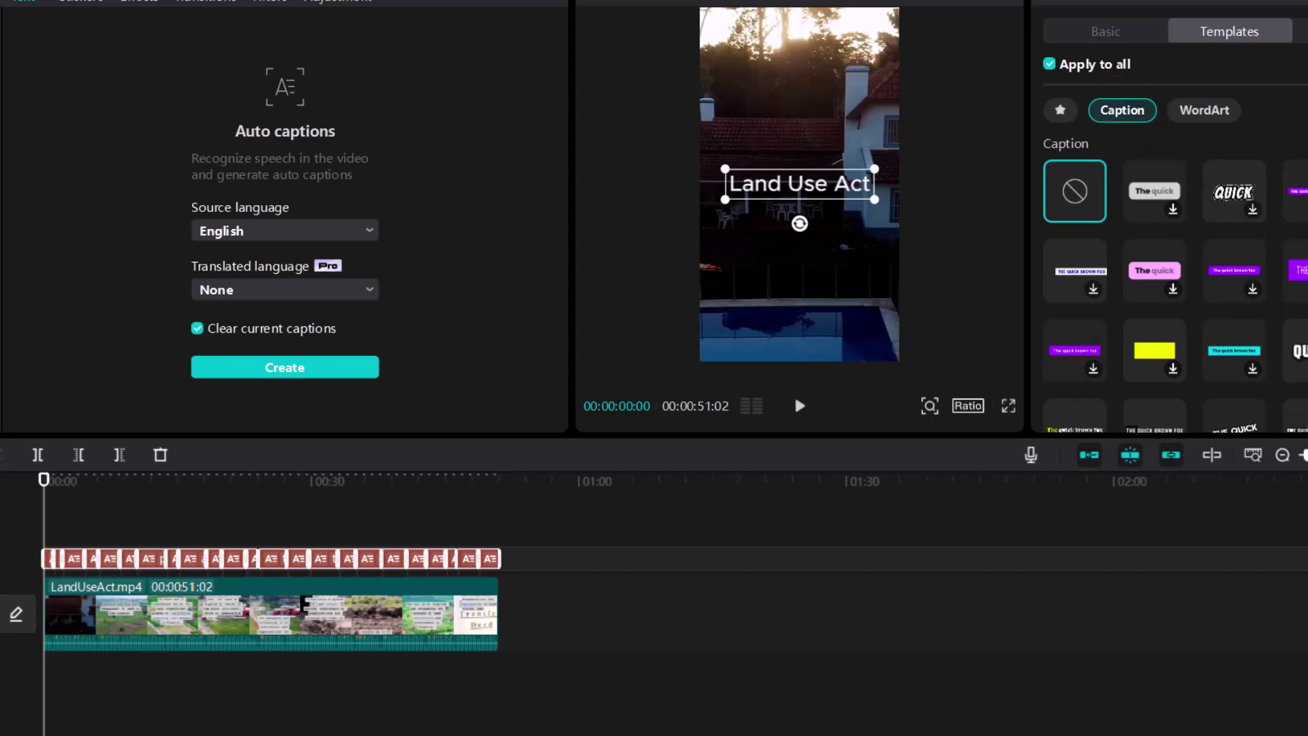
{"action": "scroll", "coordinate": [1175, 285], "scroll_direction": "down", "scroll_amount": 3}
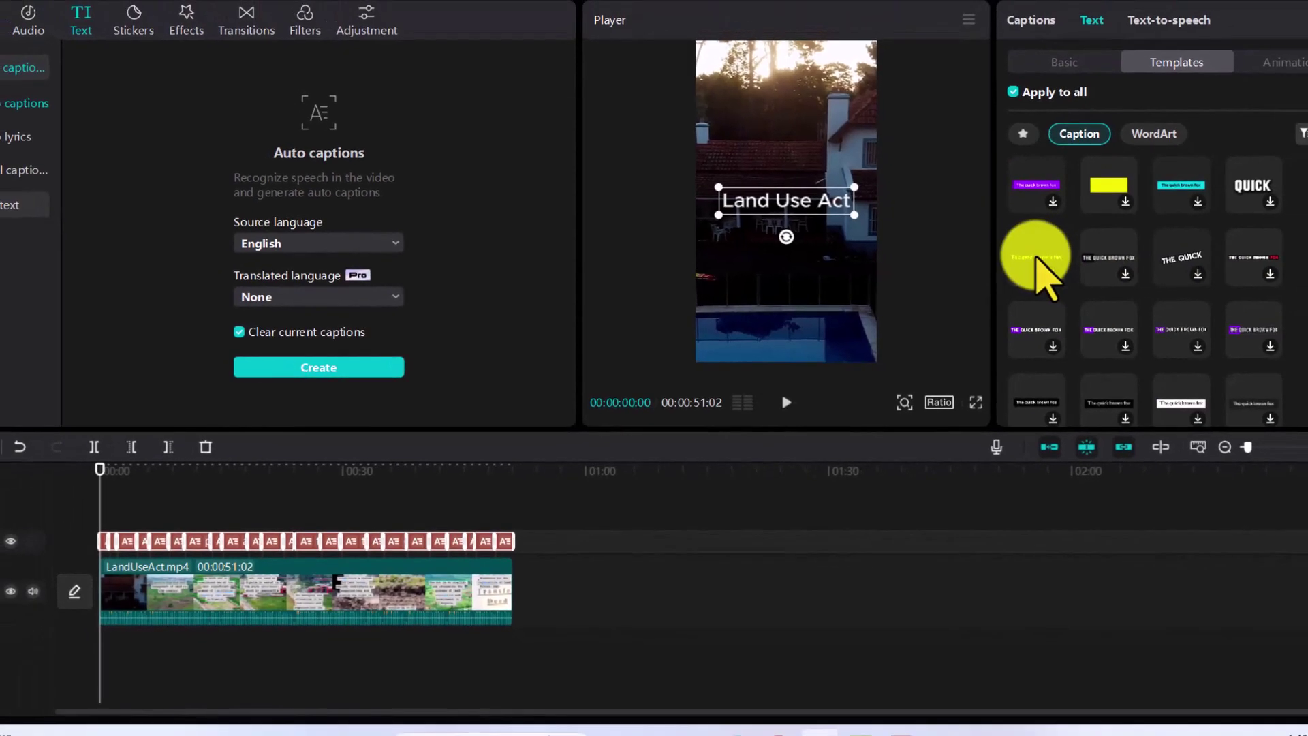
Apply the yellow caption template to all captions, shrink it to fit, and preview playback
{"action": "left_click", "coordinate": [1036, 257]}
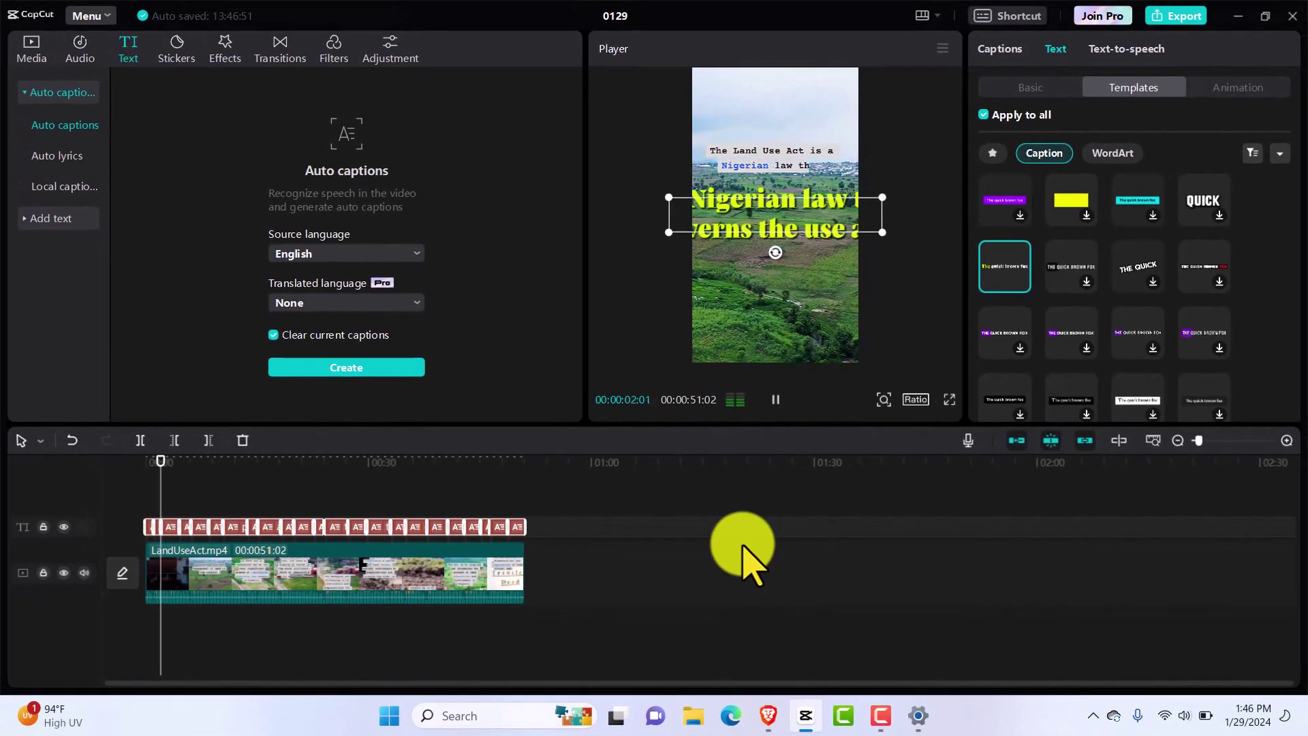
{"action": "key", "text": "space"}
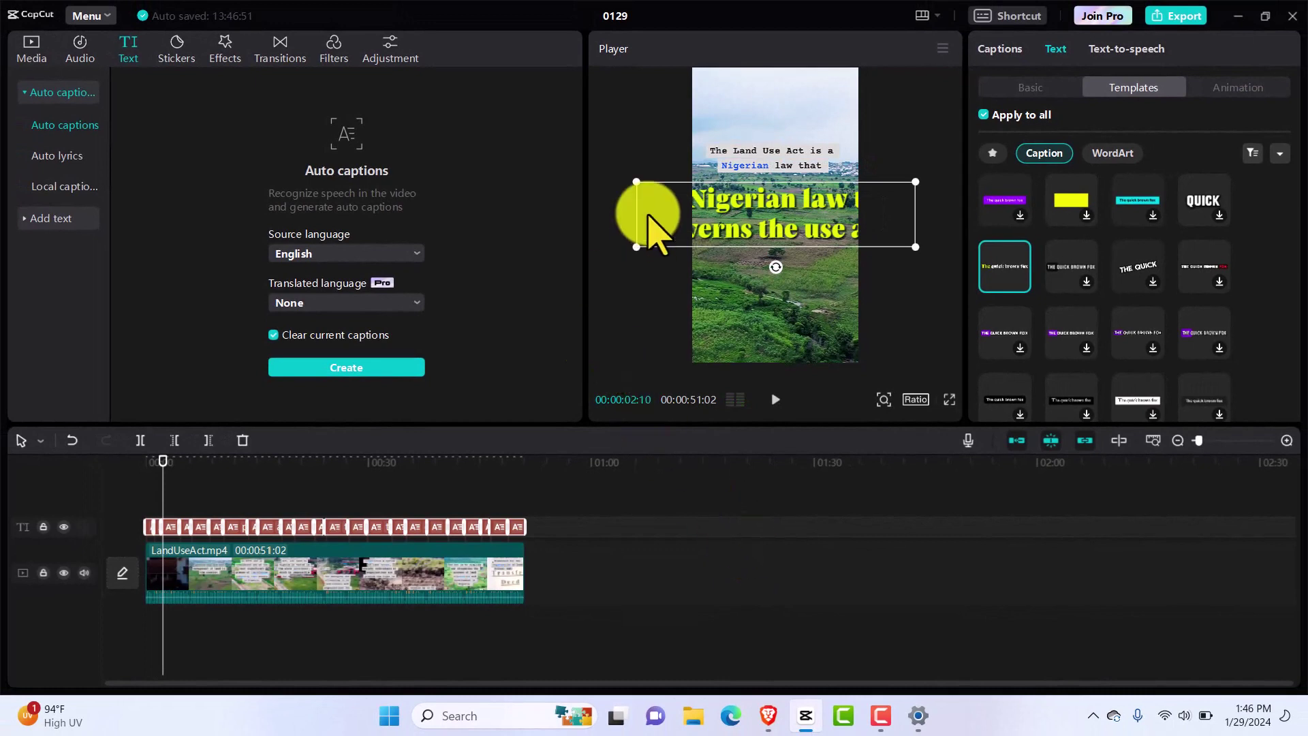
{"action": "left_click_drag", "start_coordinate": [637, 183], "coordinate": [734, 214]}
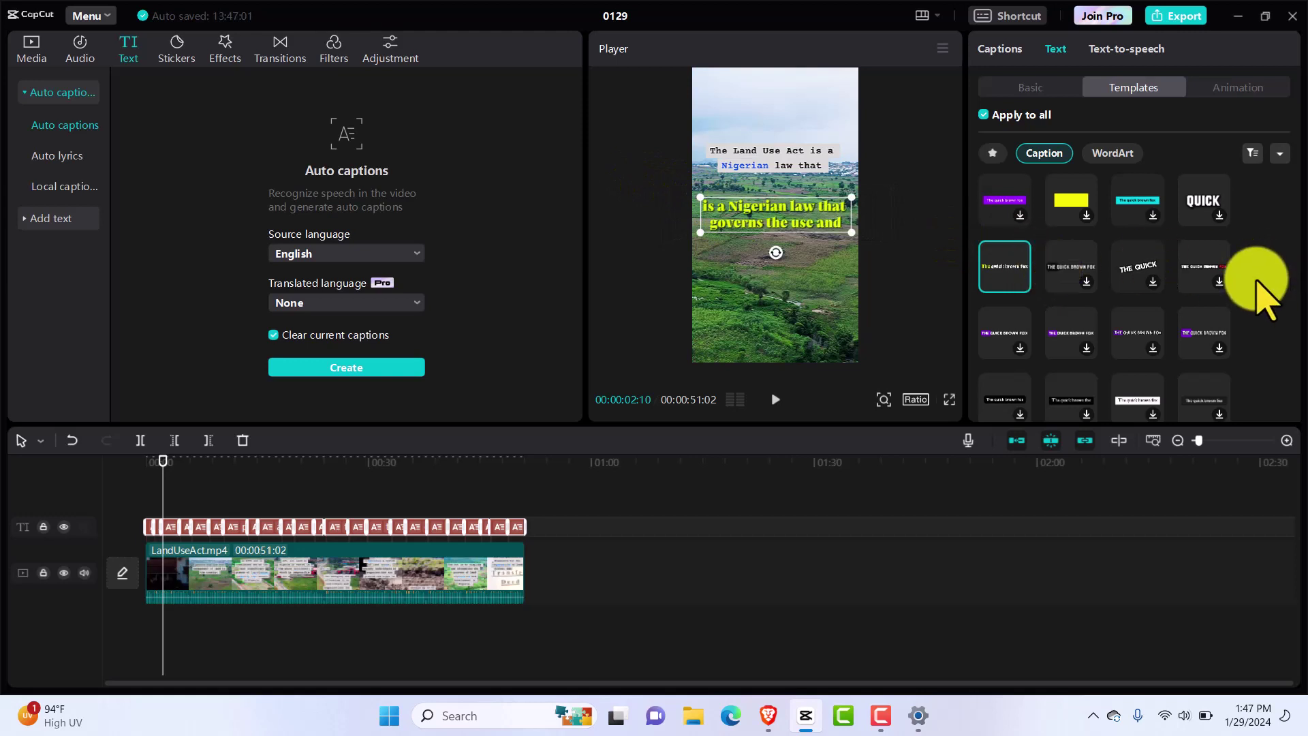
{"action": "scroll", "coordinate": [1264, 293], "scroll_direction": "down", "scroll_amount": 5}
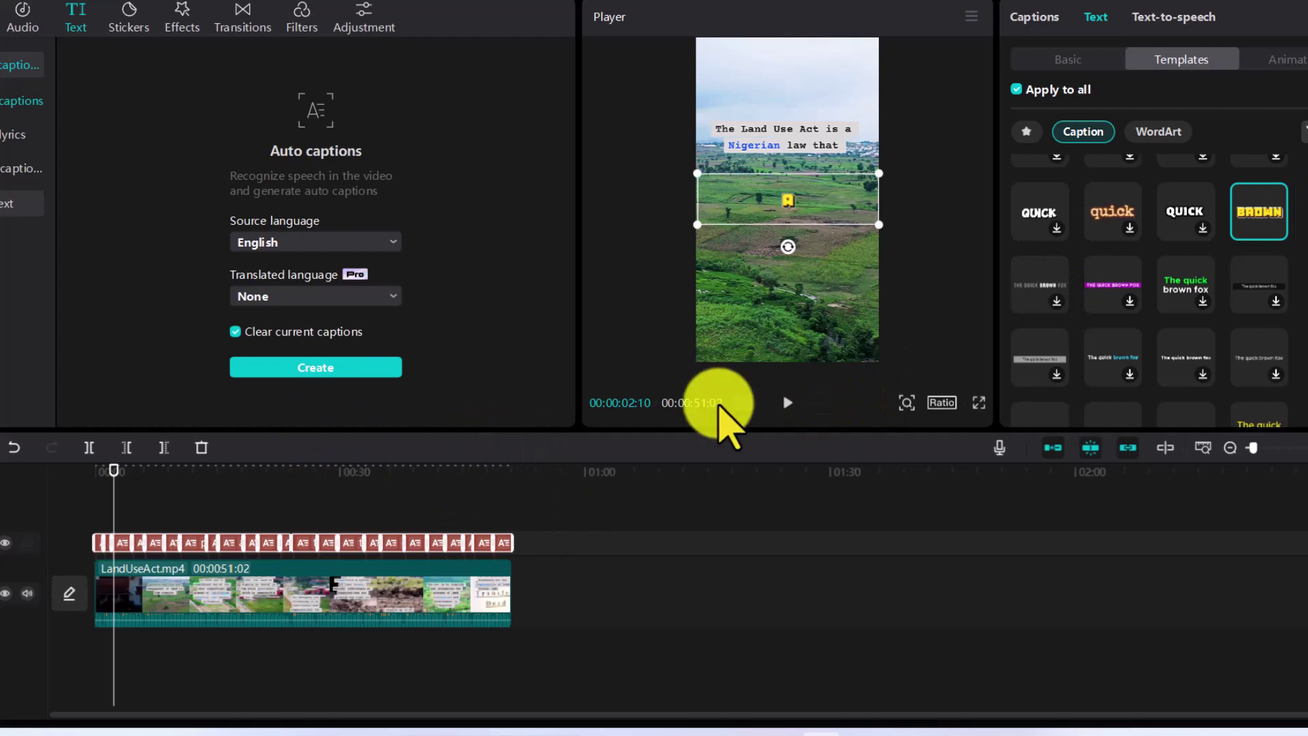
{"action": "left_click", "coordinate": [789, 402]}
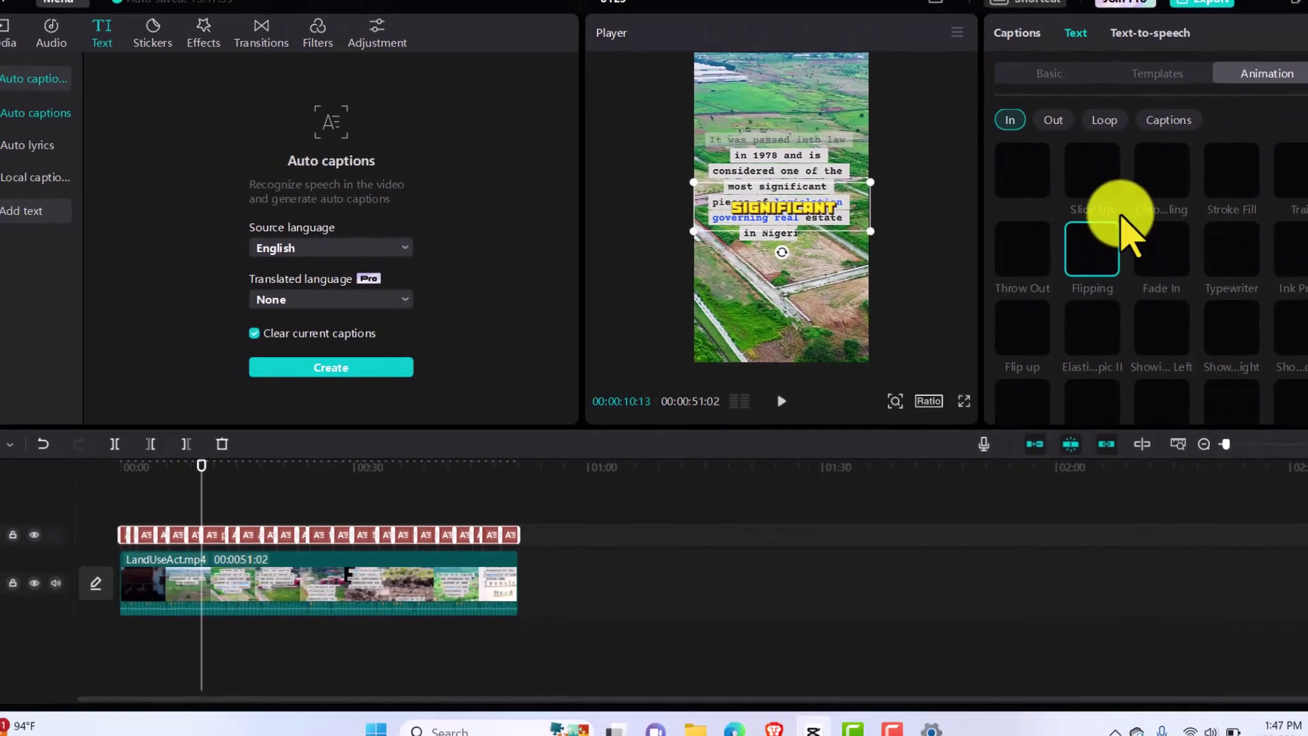
Give the captions the Flipping In animation and show their Basic text settings
{"action": "left_click", "coordinate": [1121, 220]}
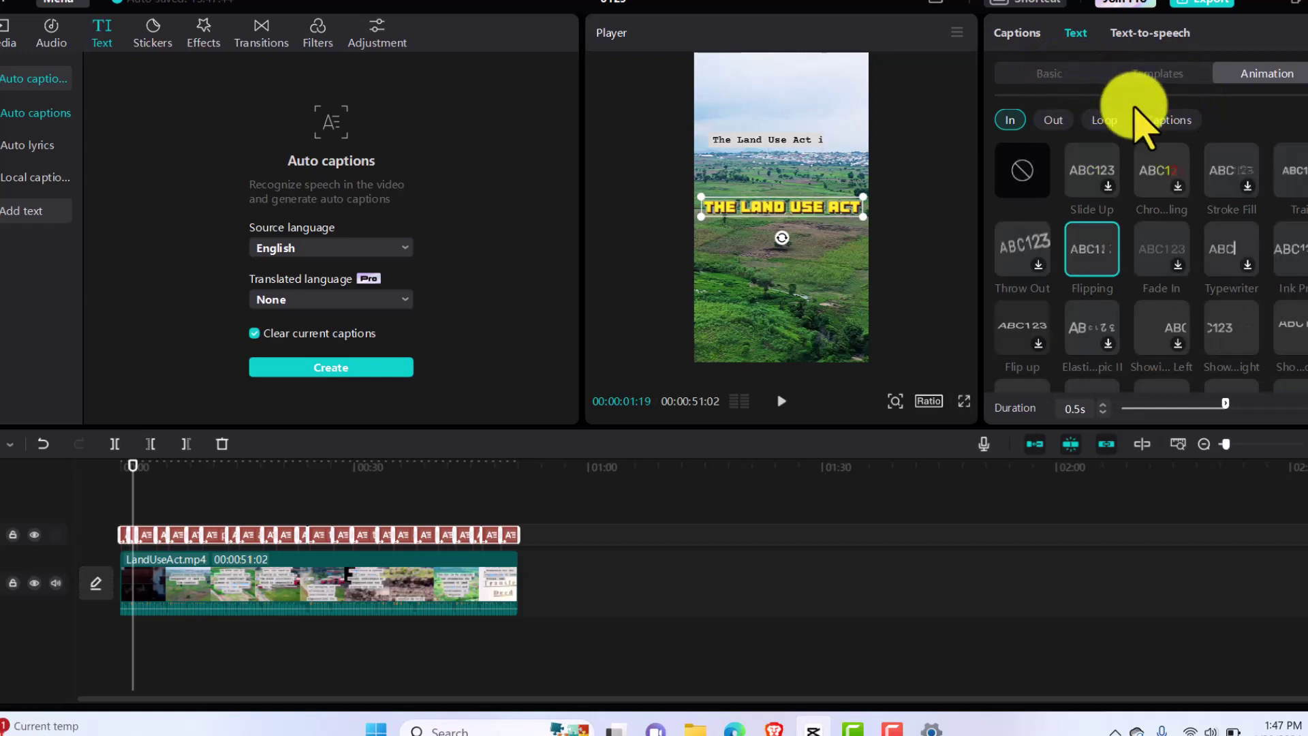
{"action": "left_click", "coordinate": [1033, 73]}
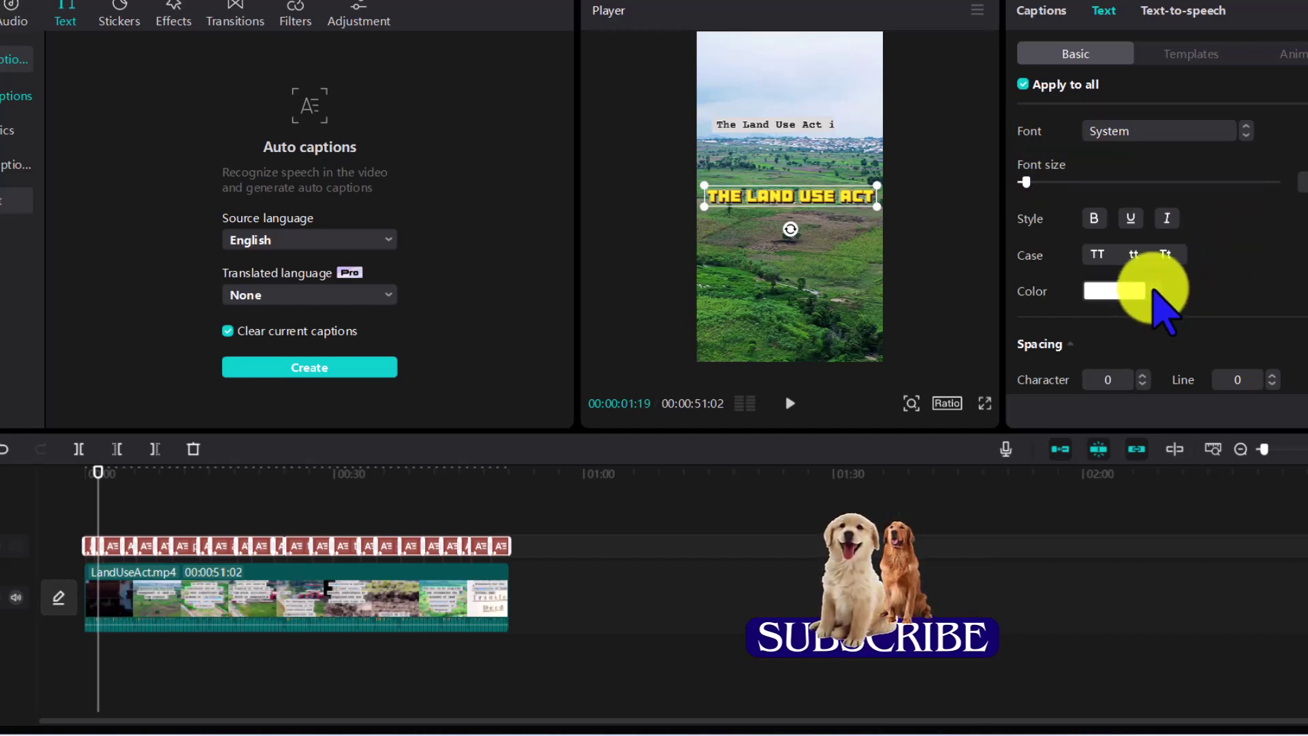
{"action": "left_click", "coordinate": [1154, 291]}
{"action": "left_click", "coordinate": [1225, 280]}
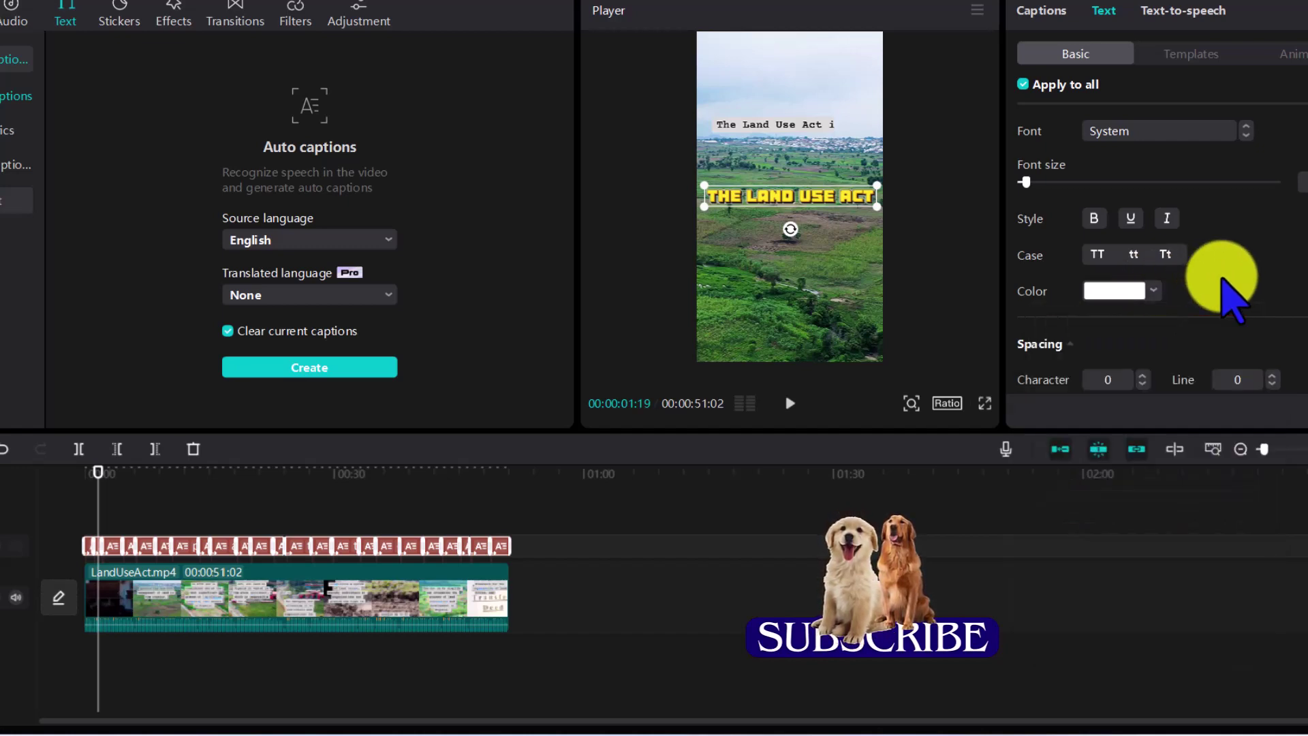
{"action": "scroll", "coordinate": [1223, 279], "scroll_direction": "down", "scroll_amount": 1}
{"action": "scroll", "coordinate": [1225, 281], "scroll_direction": "down", "scroll_amount": 5}
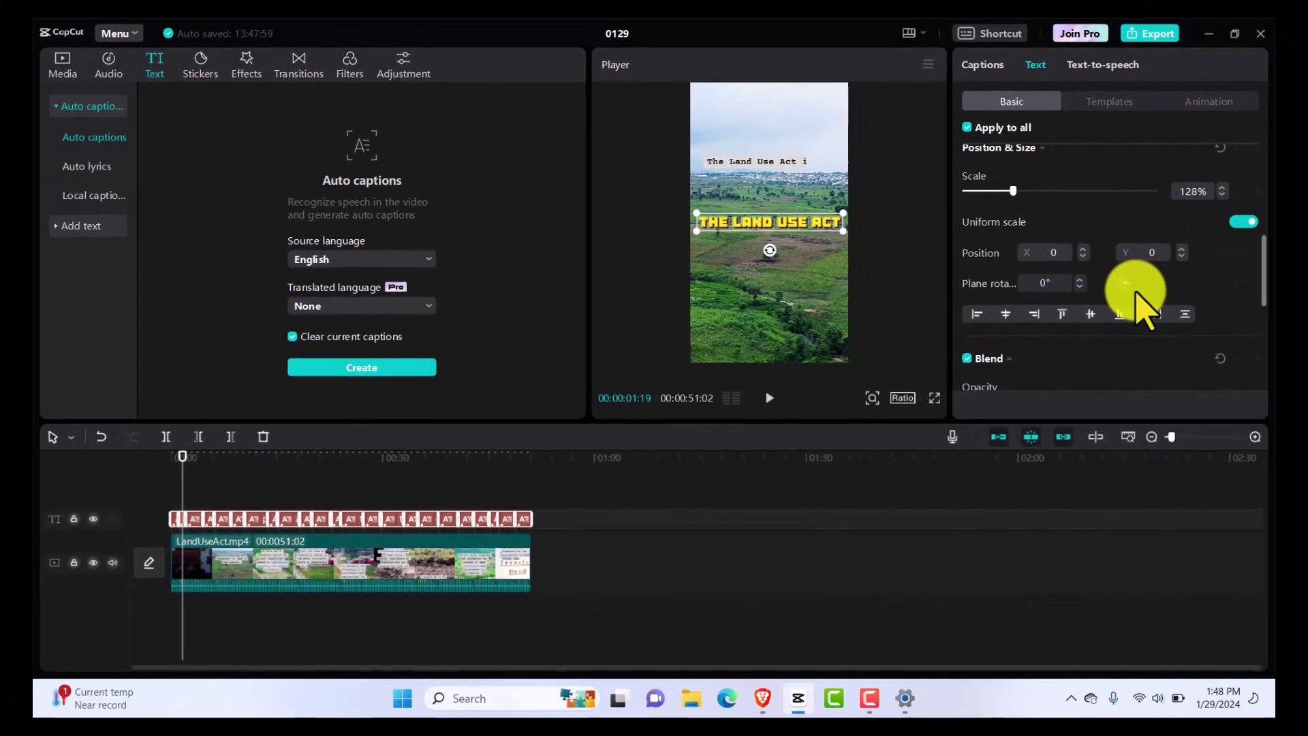
{"action": "scroll", "coordinate": [1137, 295], "scroll_direction": "down", "scroll_amount": 6}
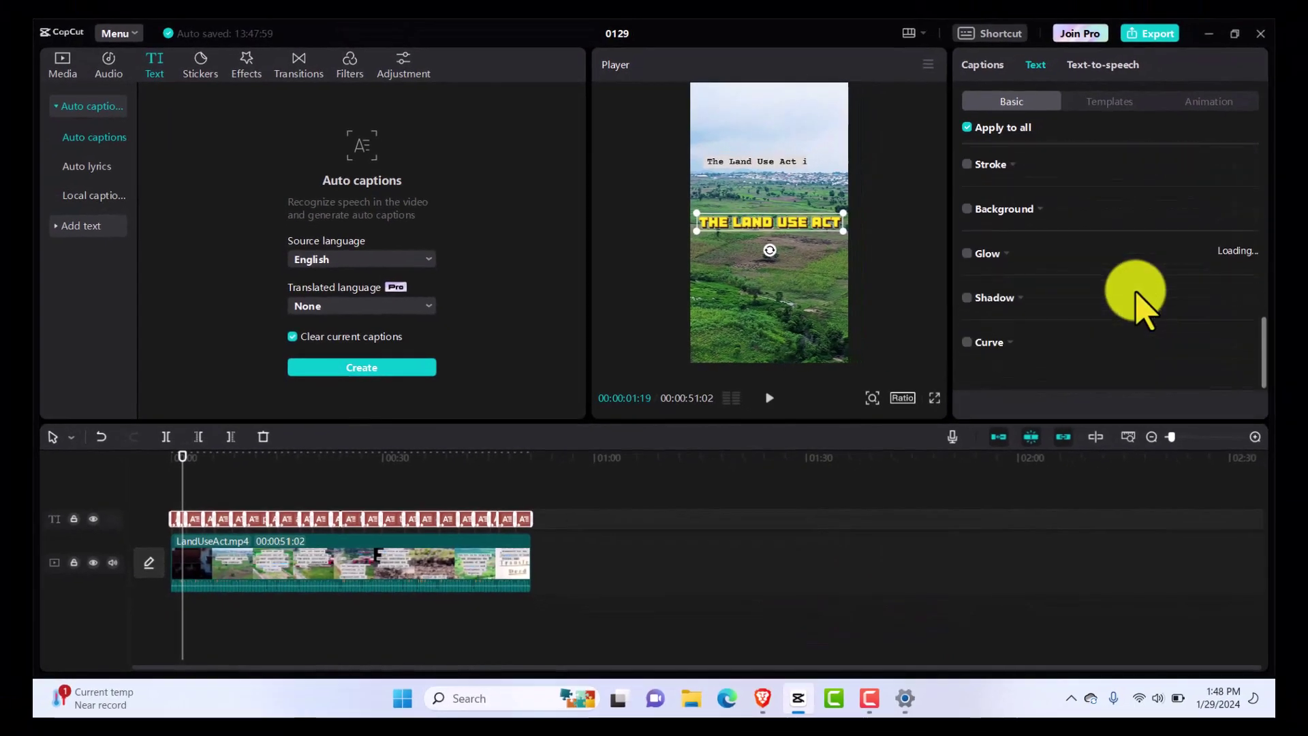
{"action": "scroll", "coordinate": [1135, 294], "scroll_direction": "up", "scroll_amount": 6}
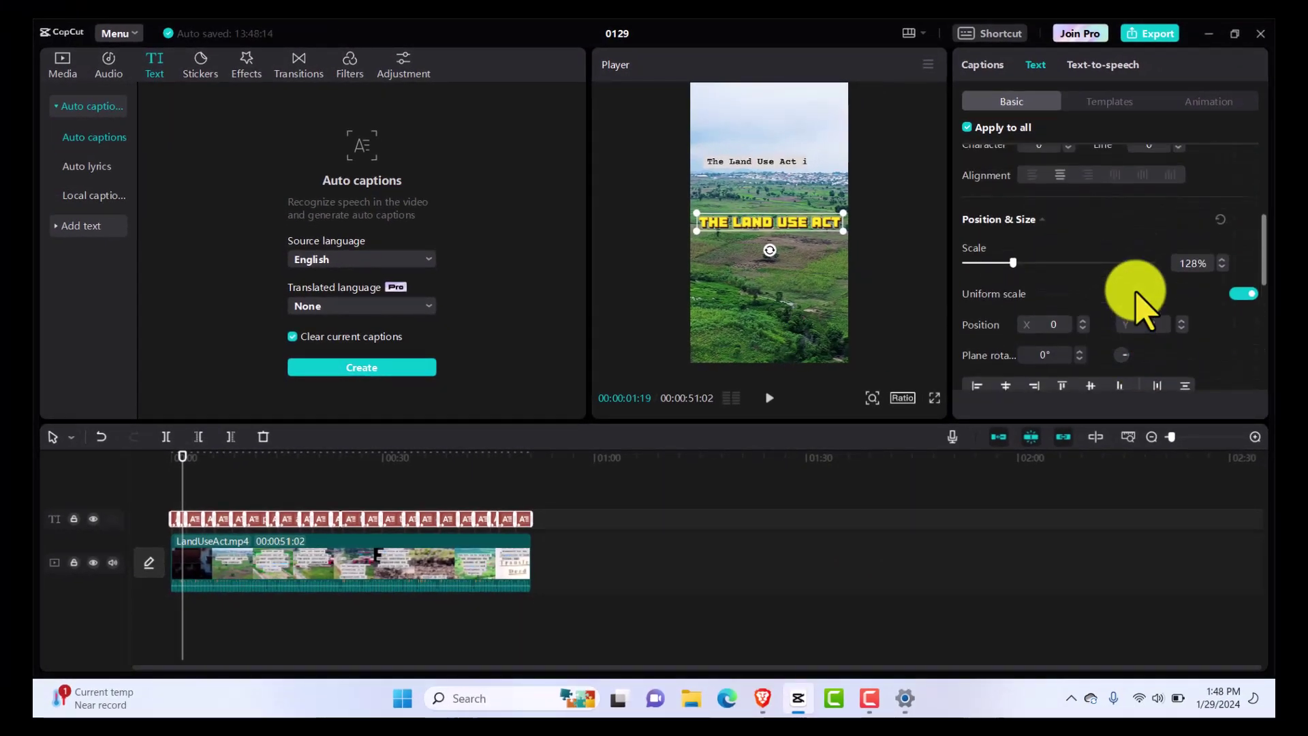
{"action": "left_click_drag", "start_coordinate": [1268, 263], "coordinate": [1268, 306]}
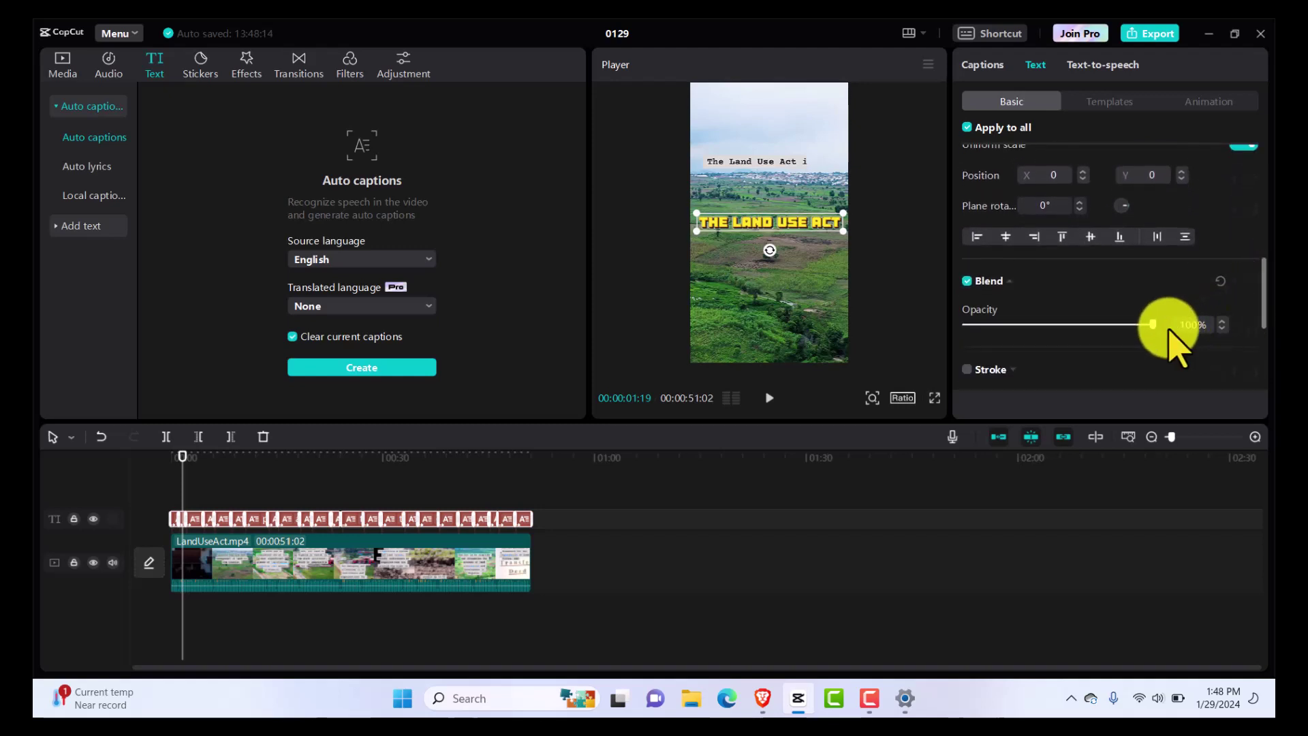
{"action": "left_click_drag", "start_coordinate": [1153, 325], "coordinate": [1183, 327]}
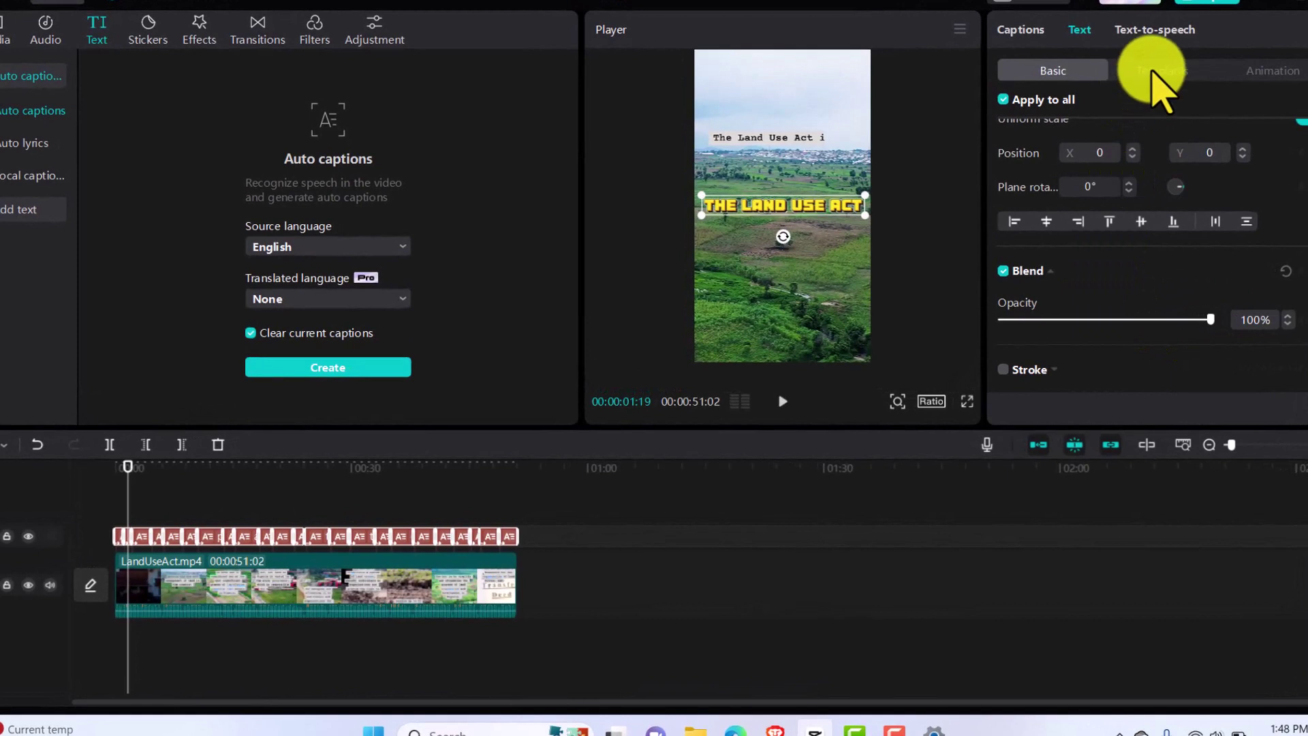
Browse caption templates, then replace Flipping with the chroma In animation lasting 0.5s
{"action": "left_click", "coordinate": [1155, 71]}
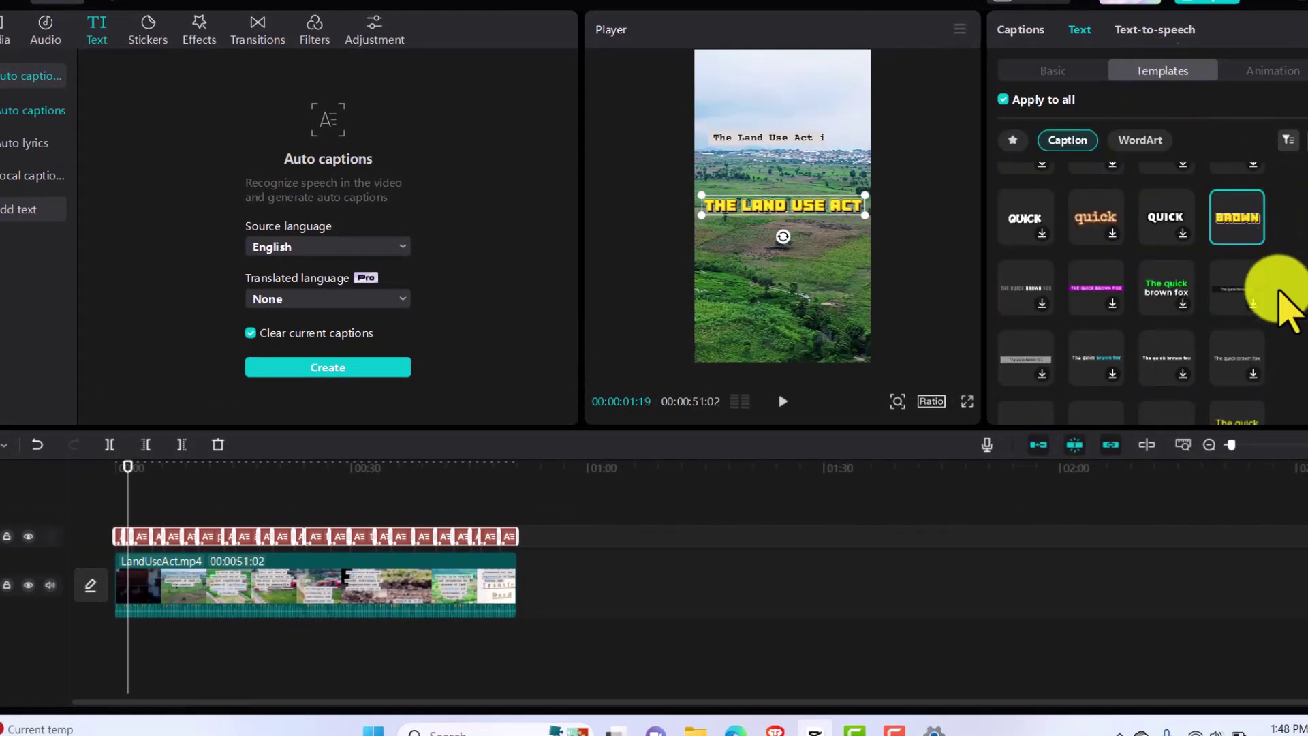
{"action": "scroll", "coordinate": [1303, 218], "scroll_direction": "down", "scroll_amount": 5}
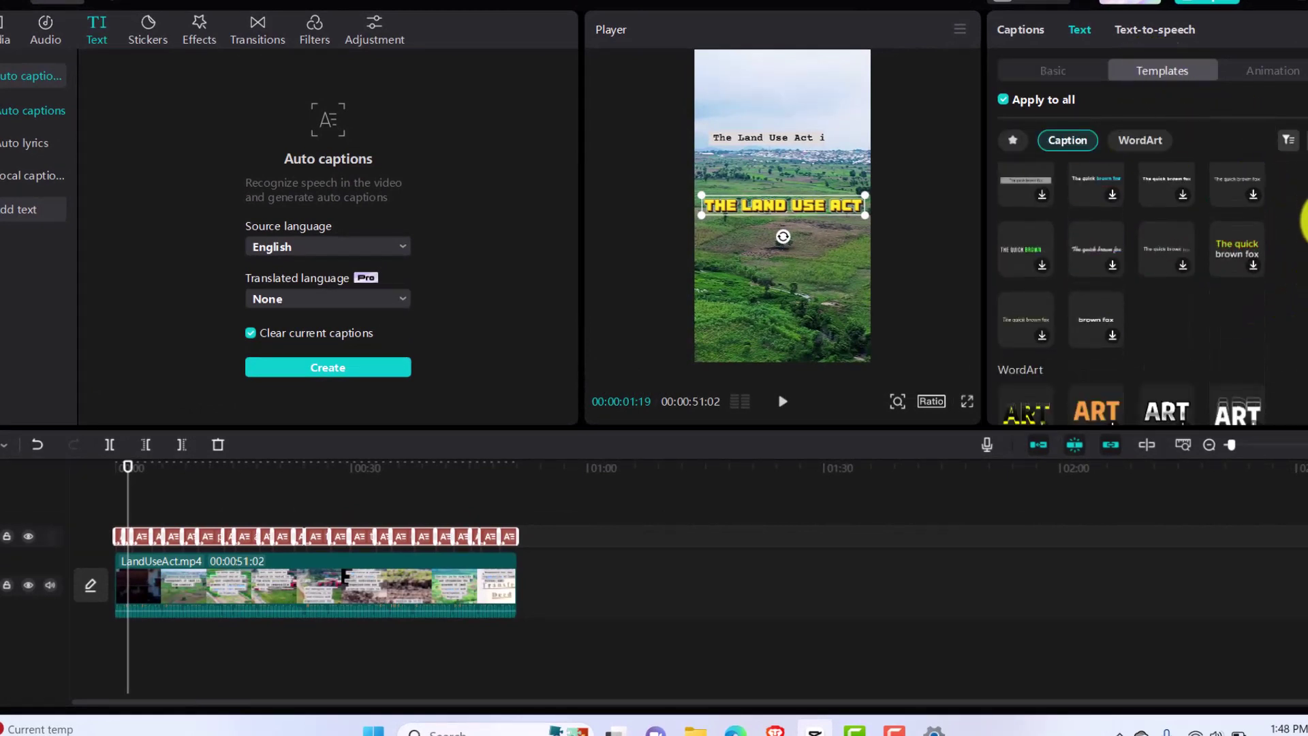
{"action": "scroll", "coordinate": [1303, 225], "scroll_direction": "down", "scroll_amount": 2}
{"action": "scroll", "coordinate": [1303, 225], "scroll_direction": "down", "scroll_amount": 5}
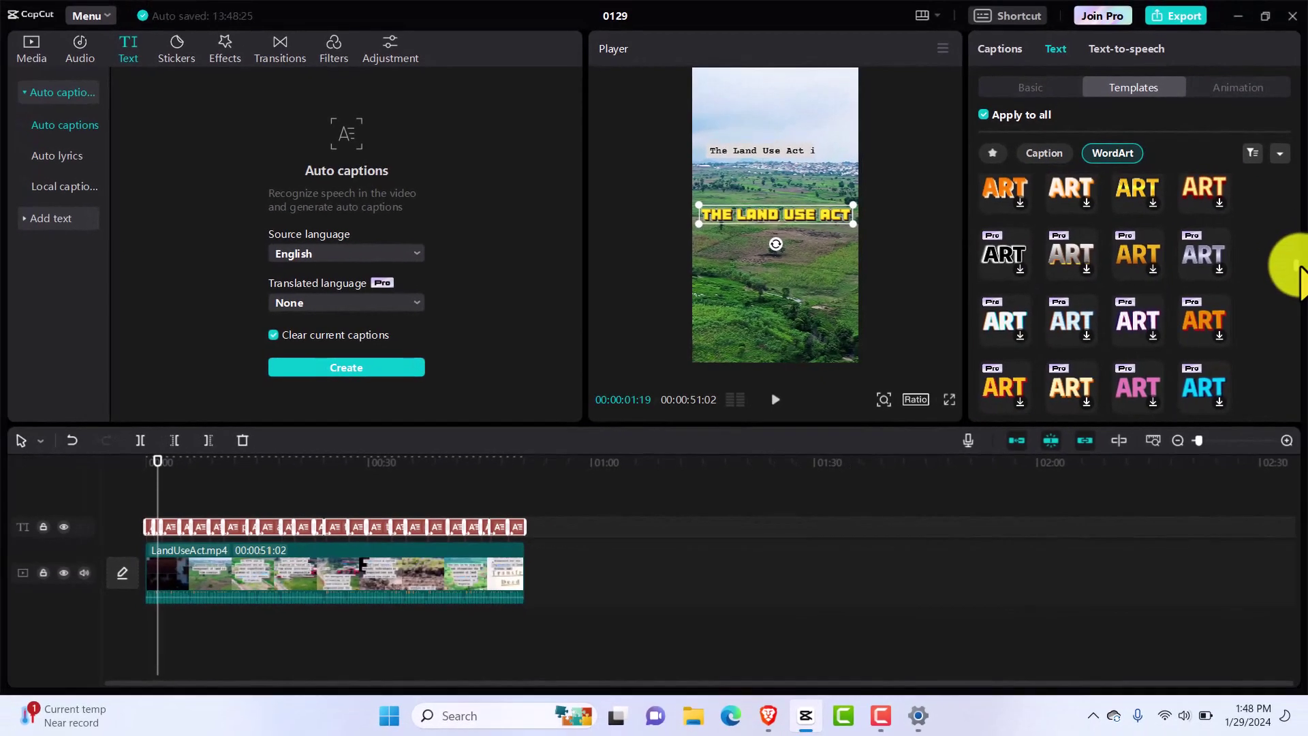
{"action": "left_click", "coordinate": [1232, 95]}
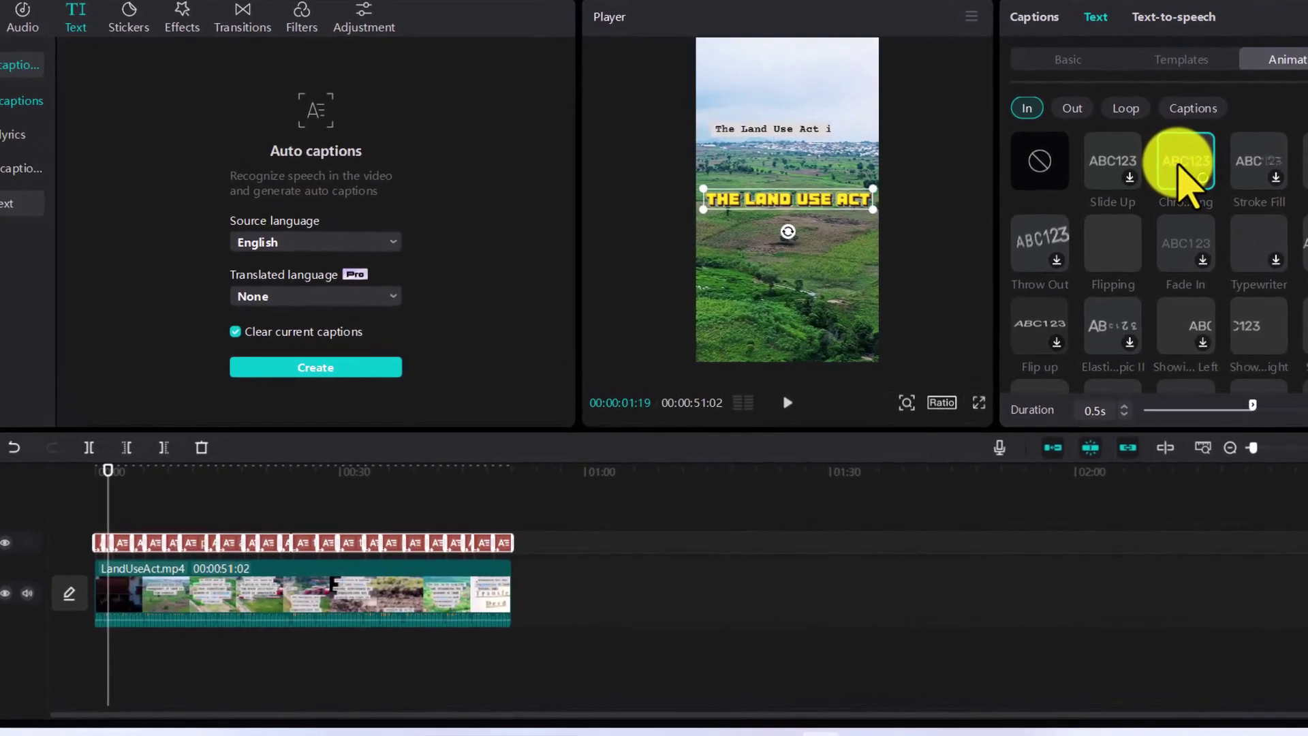
{"action": "left_click", "coordinate": [1180, 169]}
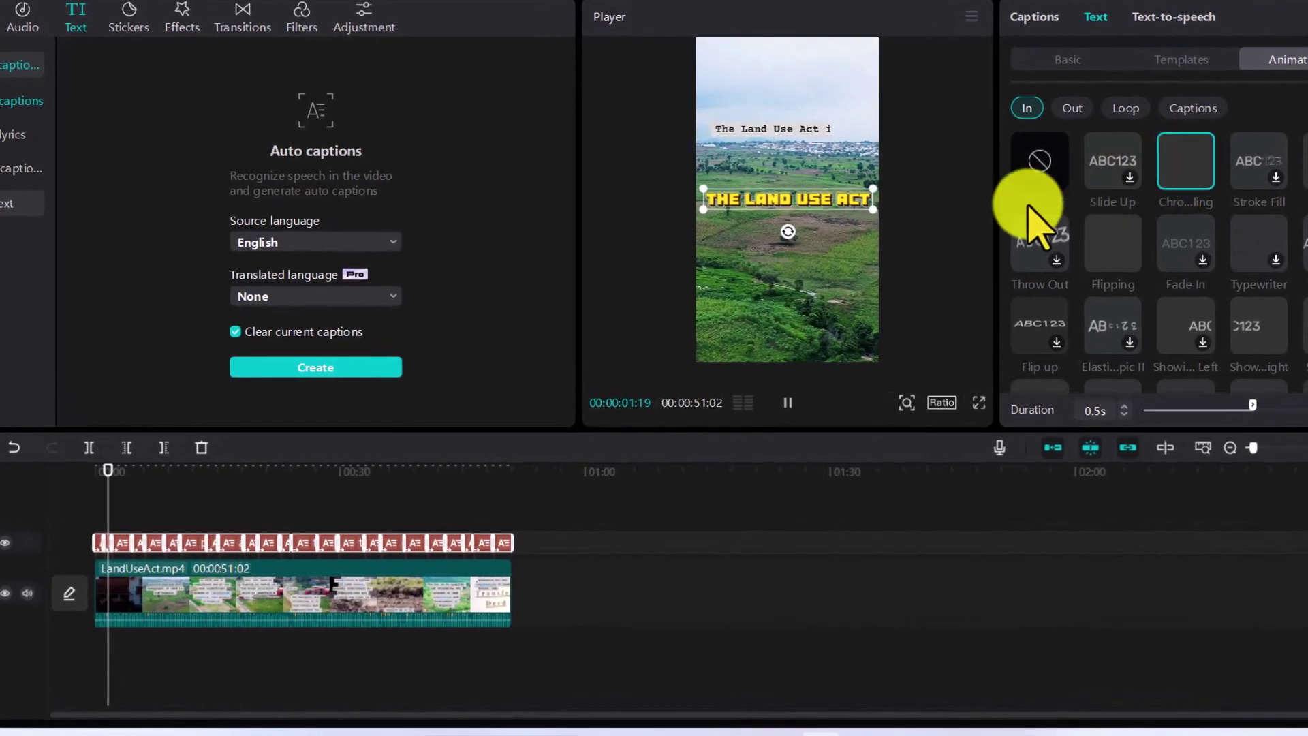